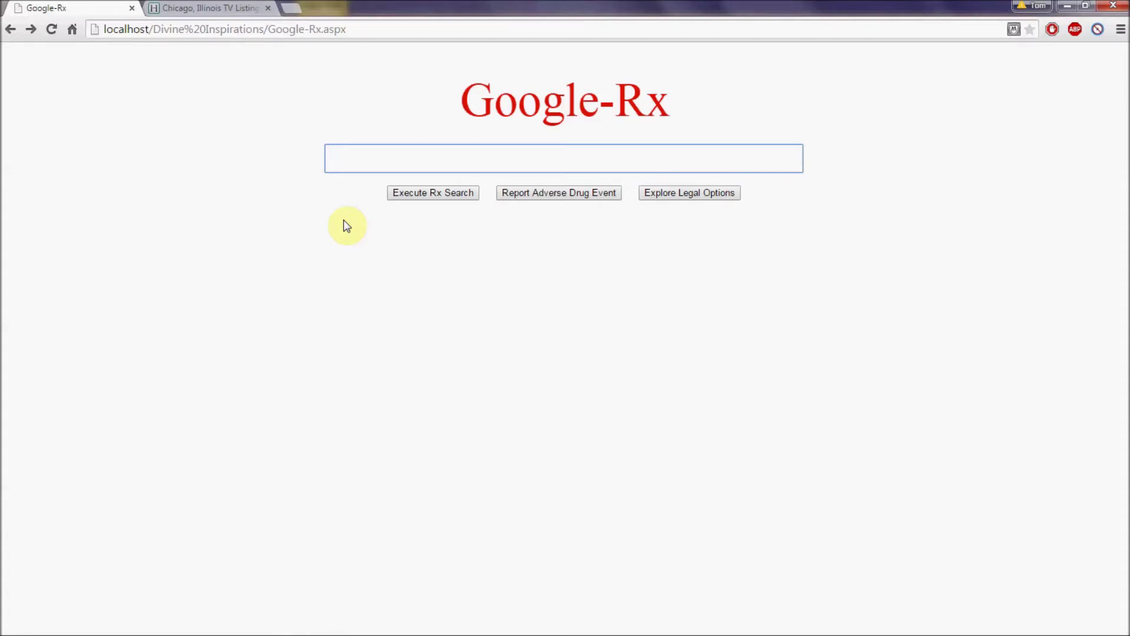
# Search for "diabetes retinopathy", refine the query to "codes for diabetes retinopathy" and look through the returned codes.
pyautogui.write('diabetes retinopathy')
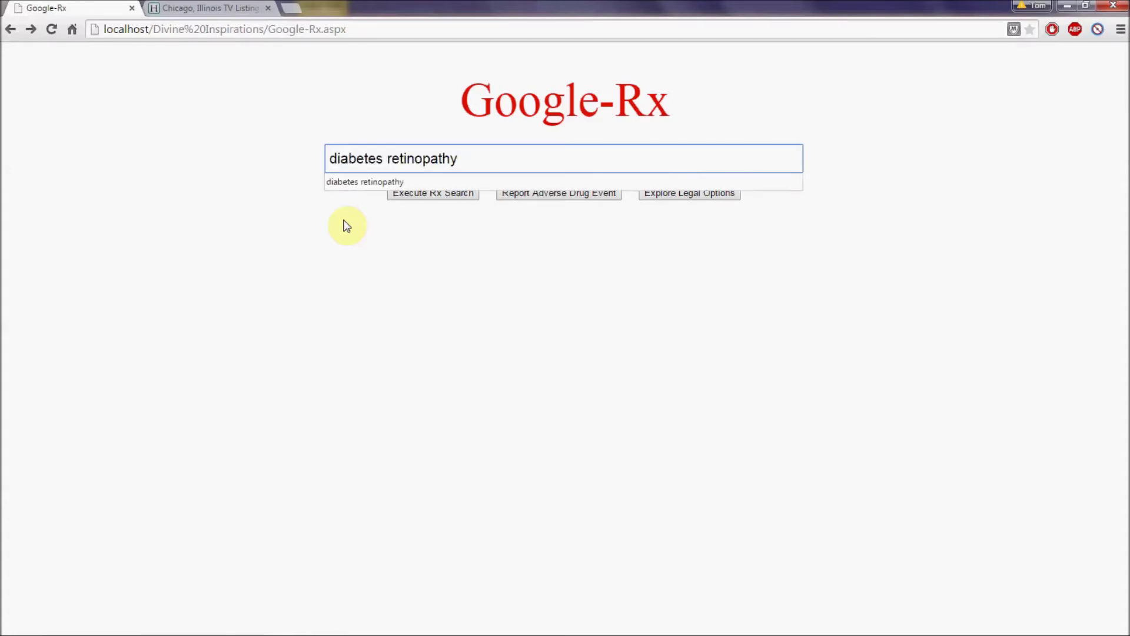
pyautogui.press('Return')
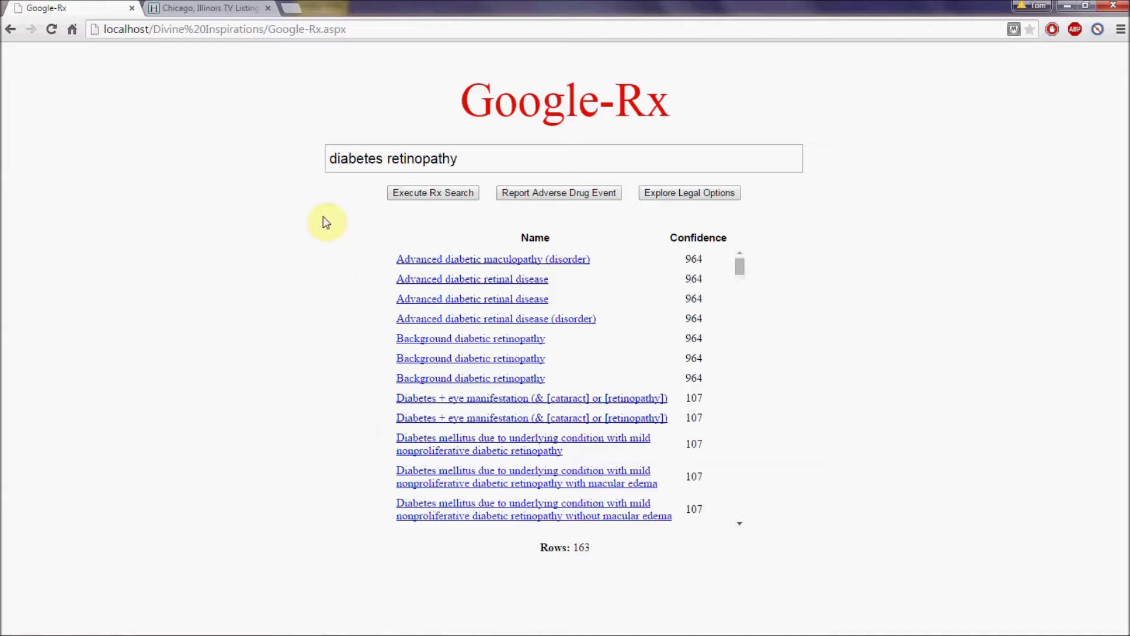
pyautogui.click(329, 158)
pyautogui.write('codes for')
pyautogui.click(430, 193)
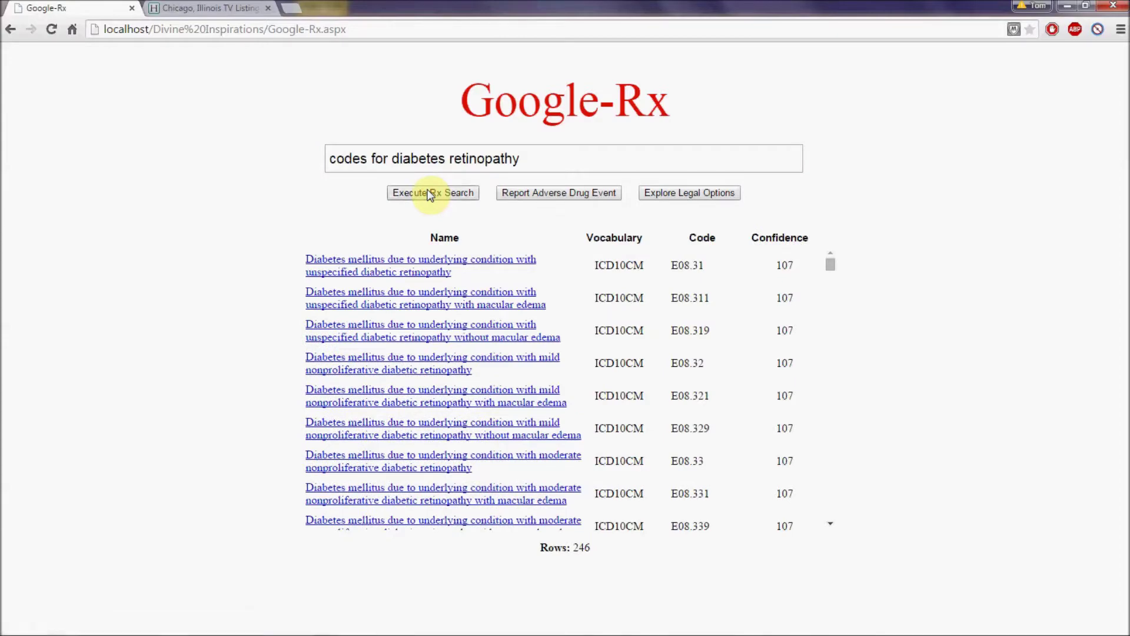
pyautogui.moveTo(838, 260); pyautogui.dragTo(832, 384)
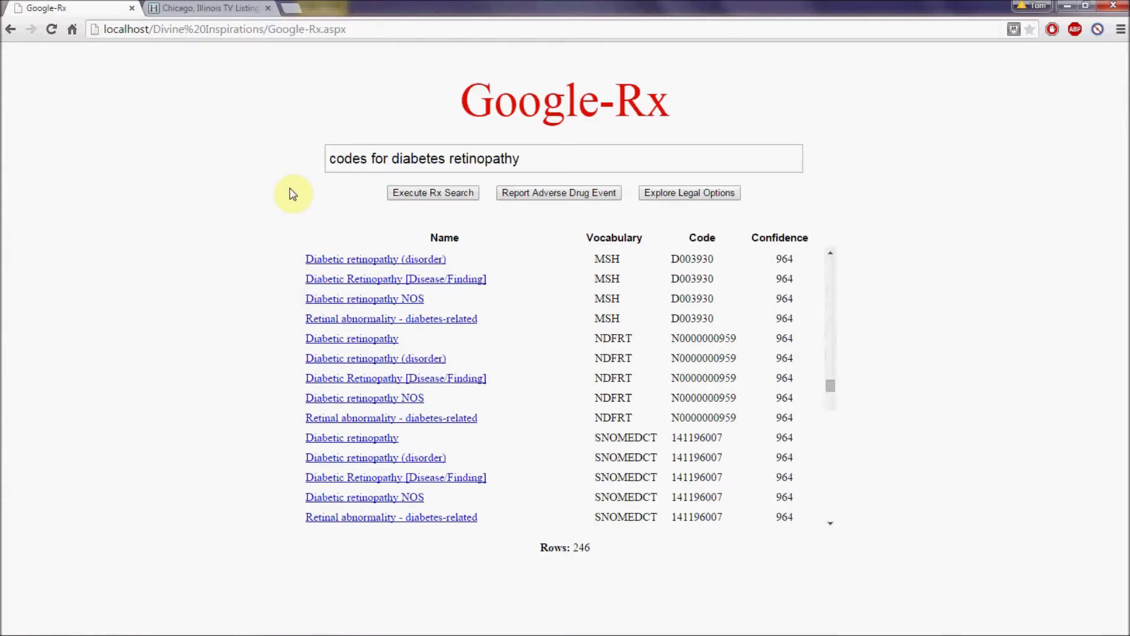
# Narrow the query to "ICD9CM and ICD10CM codes for diabetes retinopathy" and run the search.
pyautogui.click(329, 159)
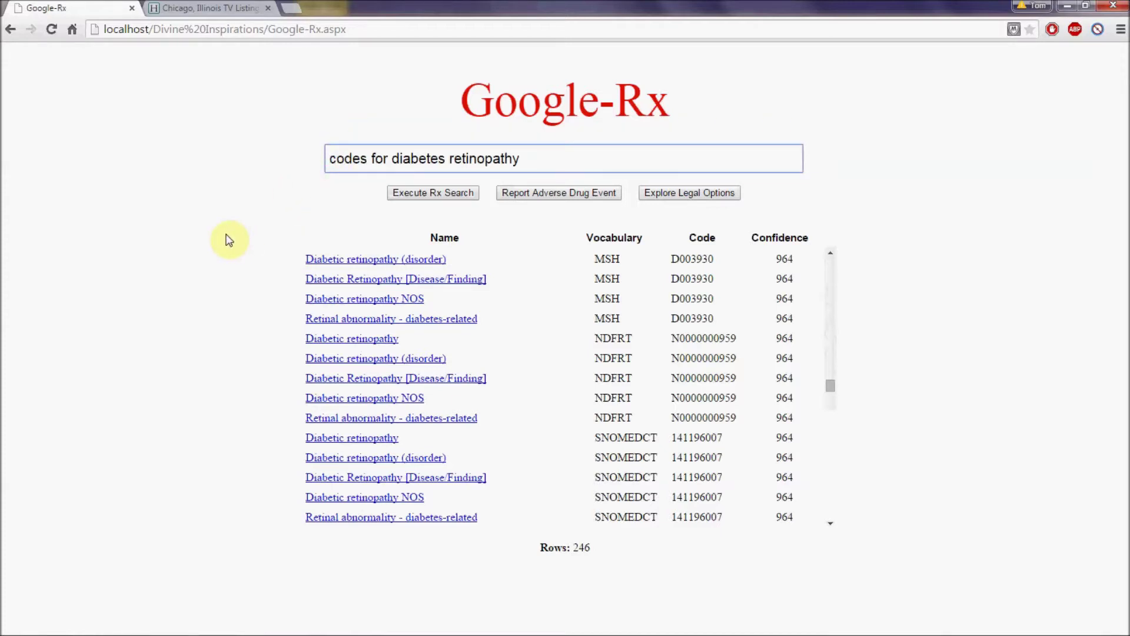
pyautogui.write('IC')
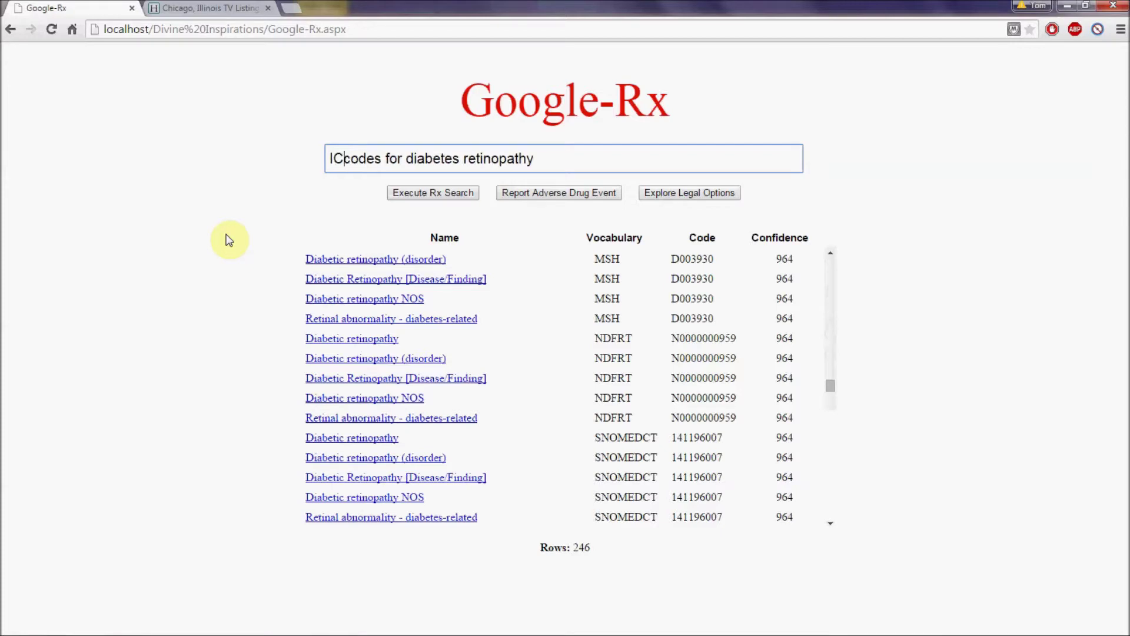
pyautogui.write('D')
pyautogui.write('9CM a')
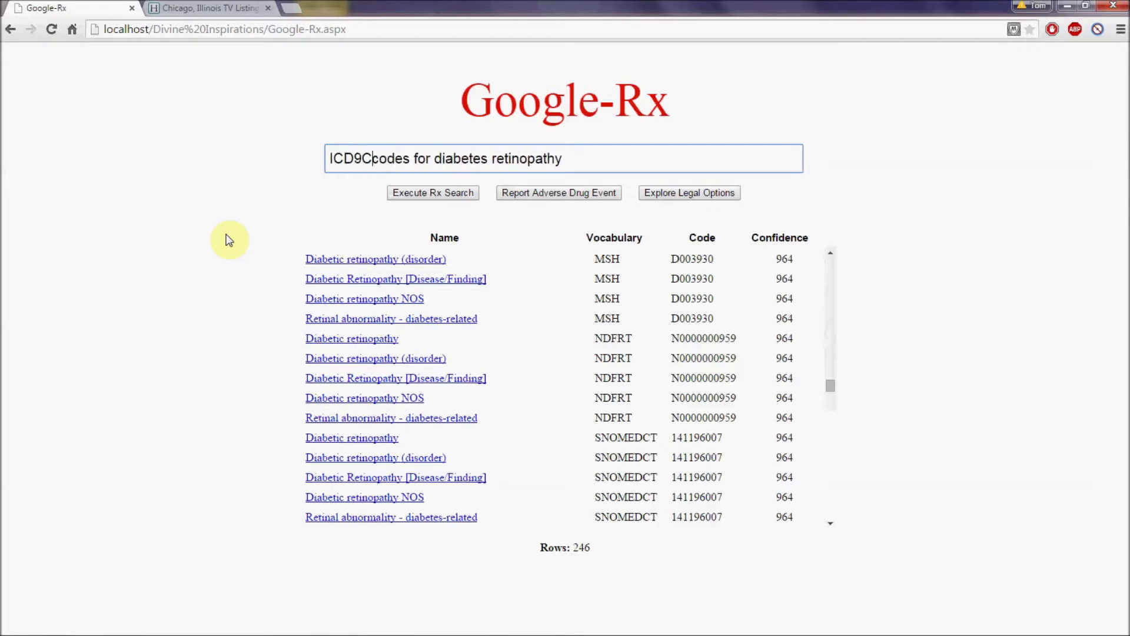
pyautogui.write('nd ICD')
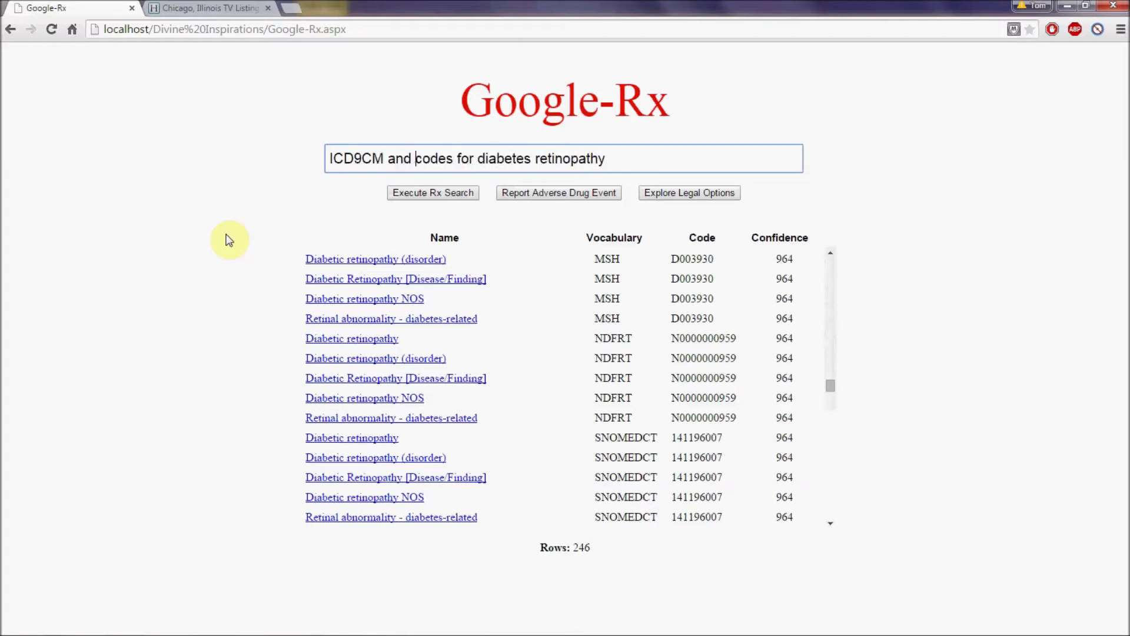
pyautogui.write('10CM')
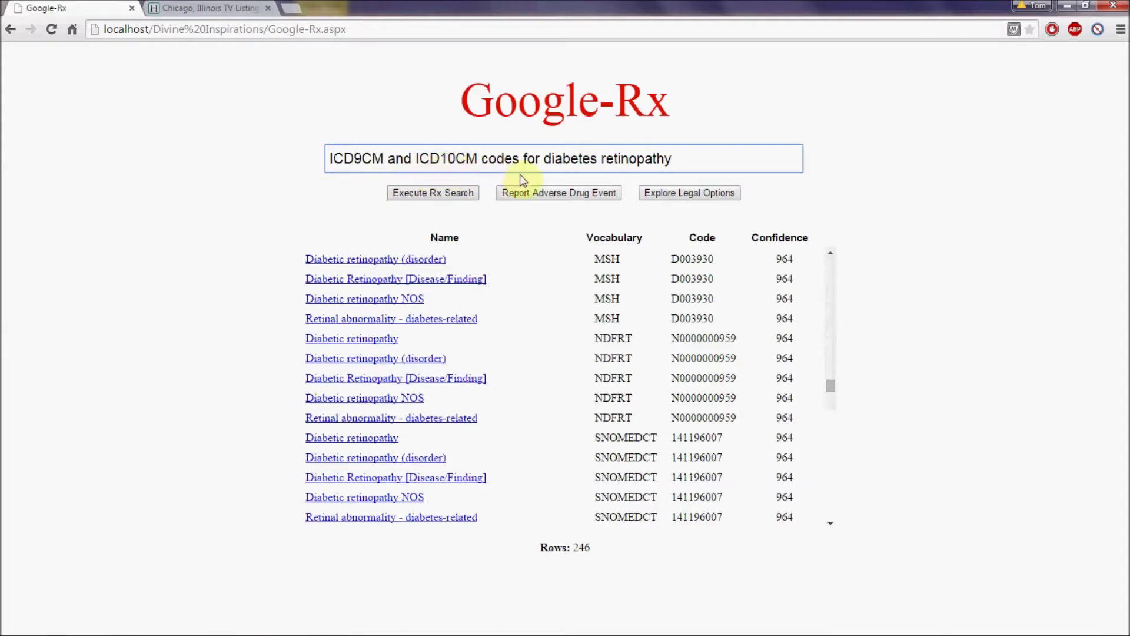
pyautogui.click(453, 191)
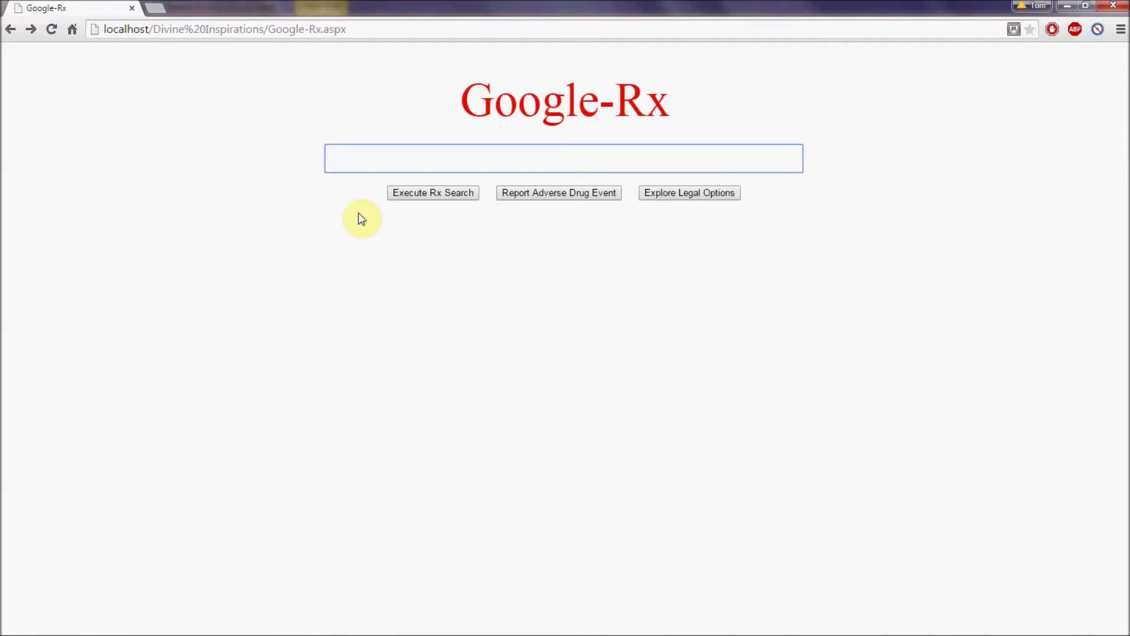
# Search for "codes for lab tests associated with diabetes" and for "SNOMEDCT codes for steroid drugs treating gastrointestinal diseases".
pyautogui.write('codes for lab tests associated with diabetes')
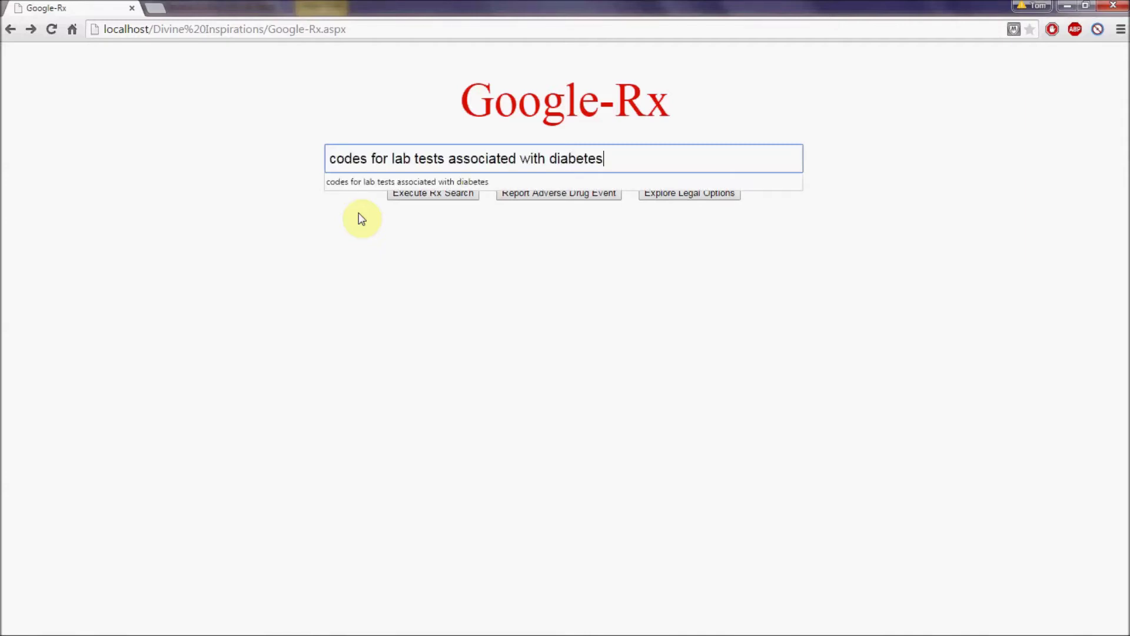
pyautogui.press('Return')
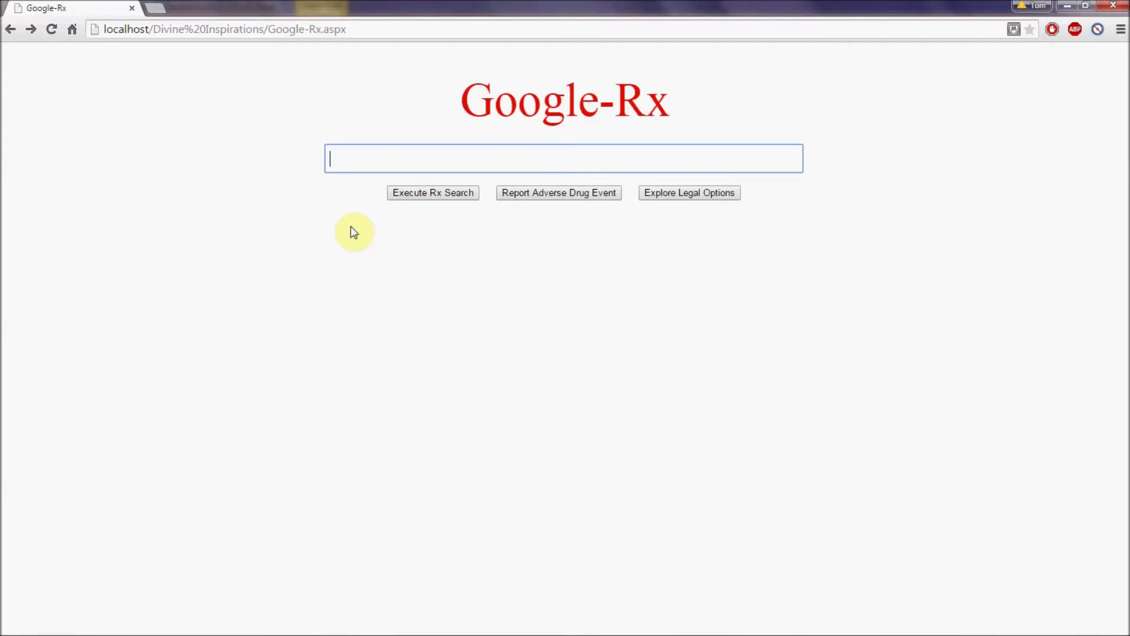
pyautogui.write('SNOMEDCT codes for steroid drugs treating gastrointestinal diseases')
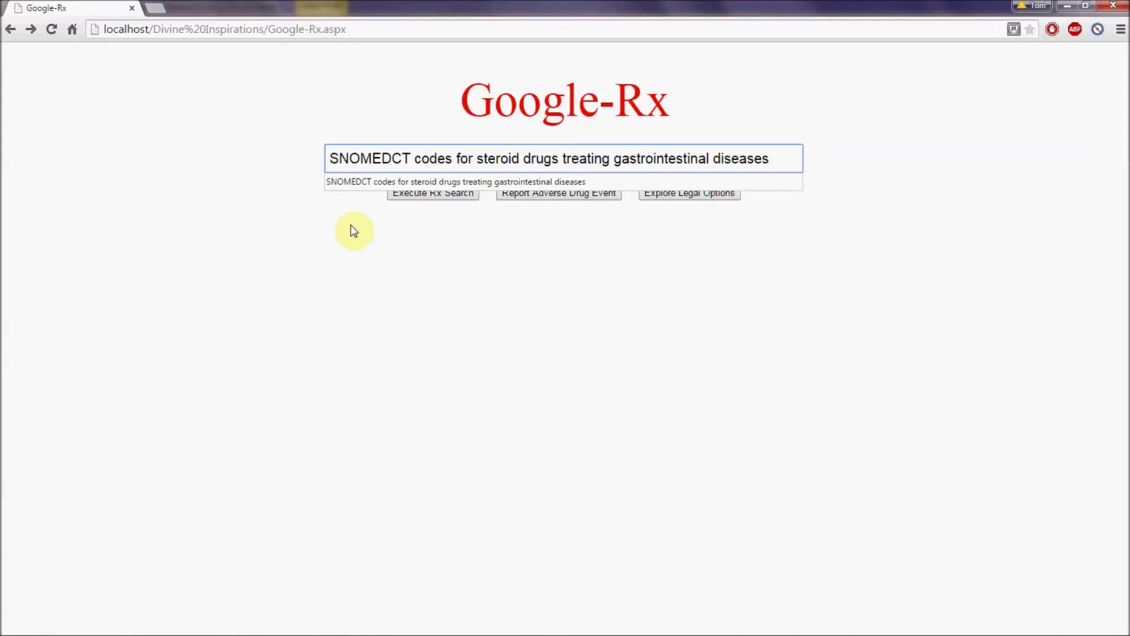
pyautogui.press('Return')
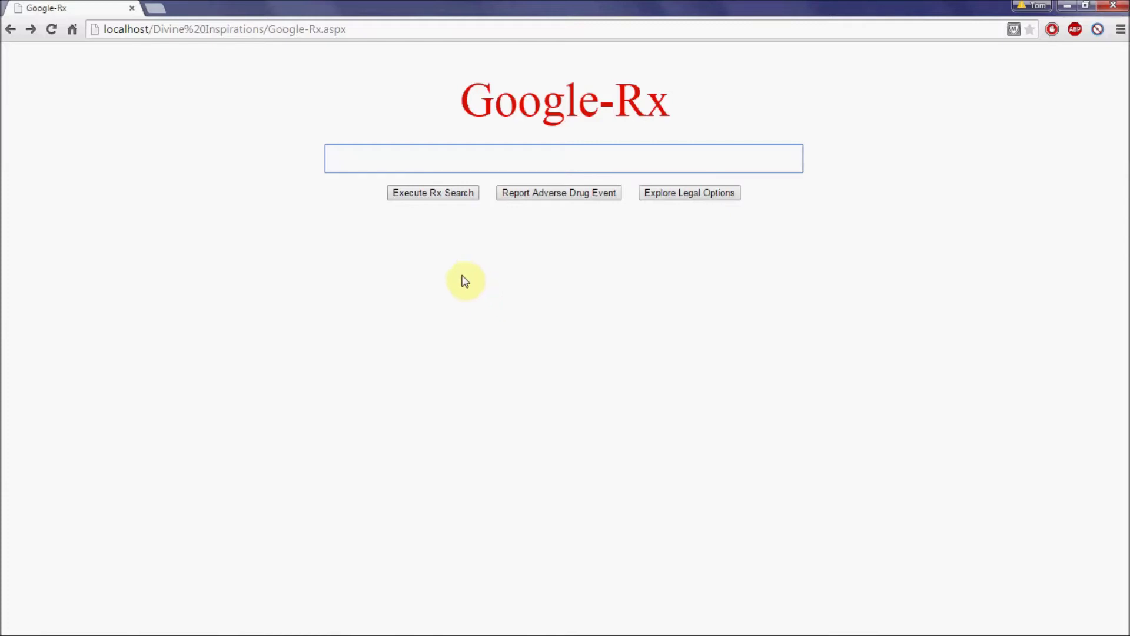
# Search for "harm caused by prednisone, advil, avelox, percodan".
pyautogui.write('prednisone, advil, avelox, percodan')
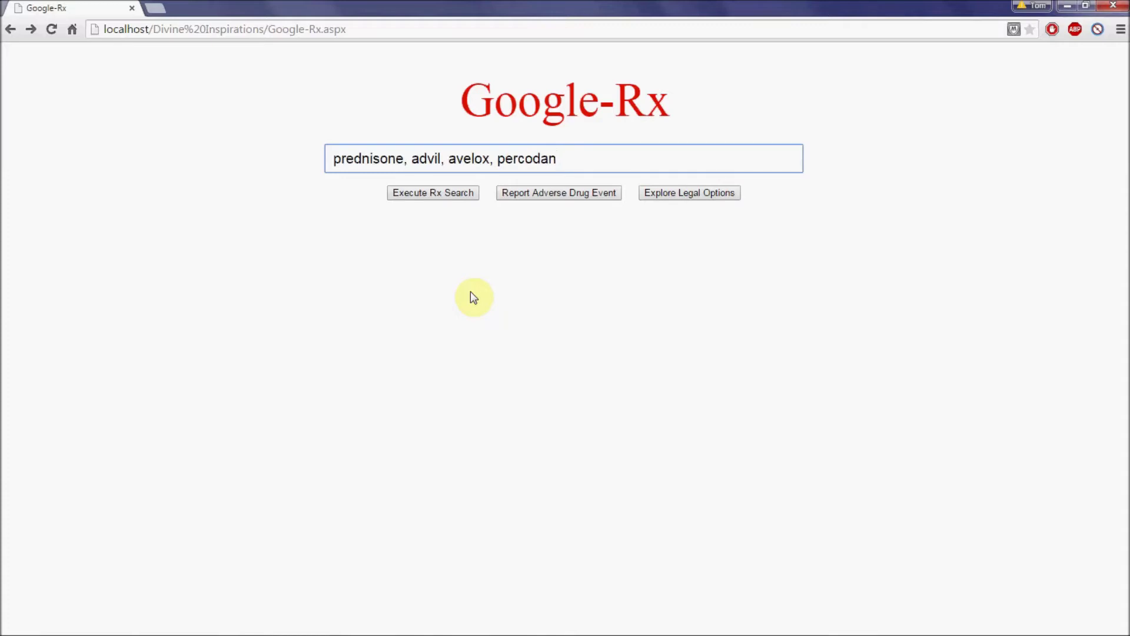
pyautogui.click(328, 160)
pyautogui.write('harm c aused by')
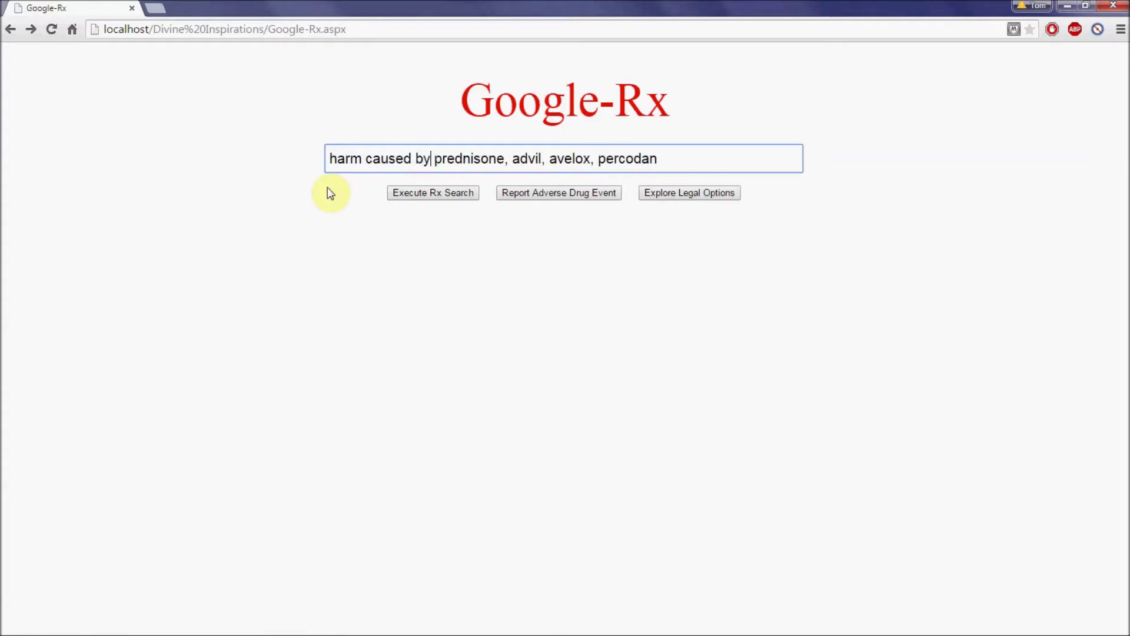
pyautogui.click(411, 192)
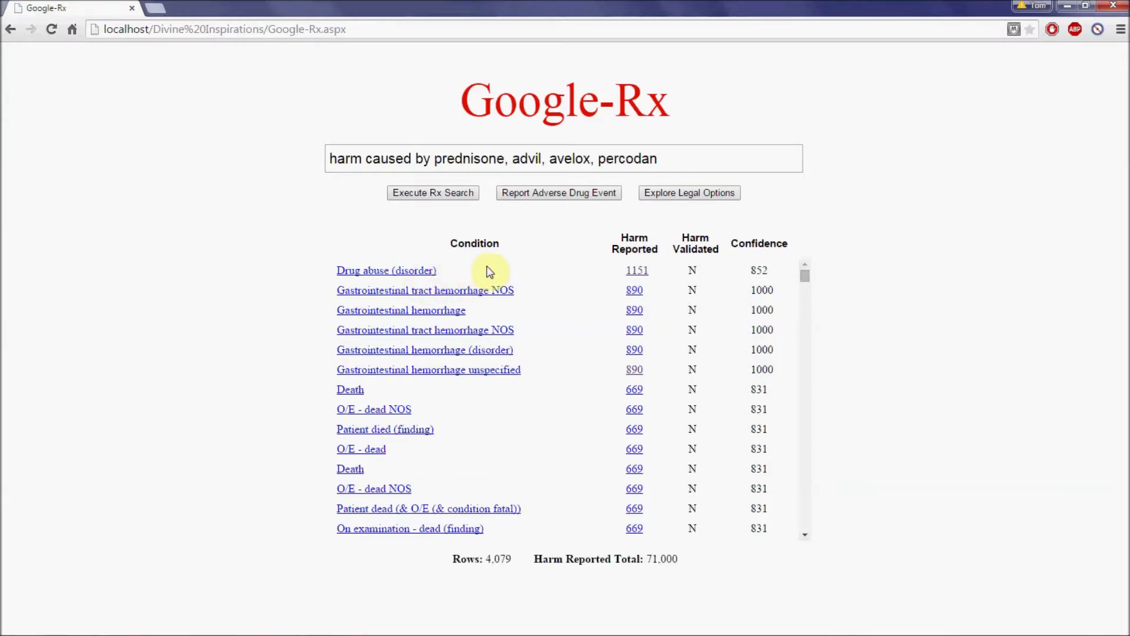
# Open the FAERS reports behind the Drug abuse (disorder) condition and sort them by count, highest first.
pyautogui.click(645, 273)
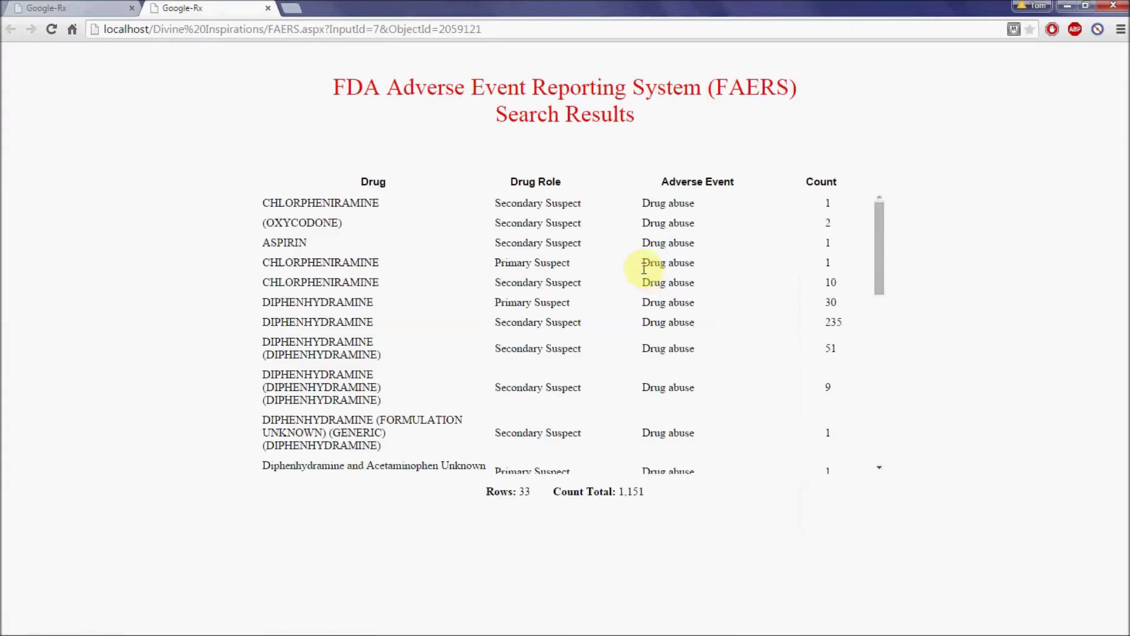
pyautogui.click(827, 185)
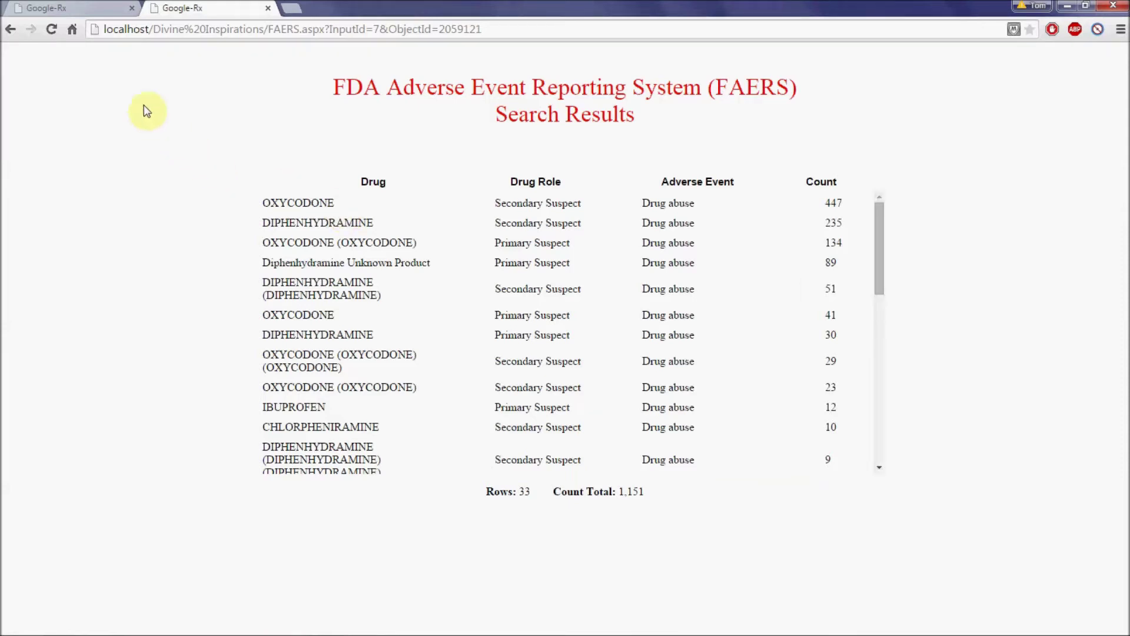
# Back on the harm search page, change the query to "drug interactions associated with prednisone, advil, avelox, percodan" and run it.
pyautogui.click(75, 11)
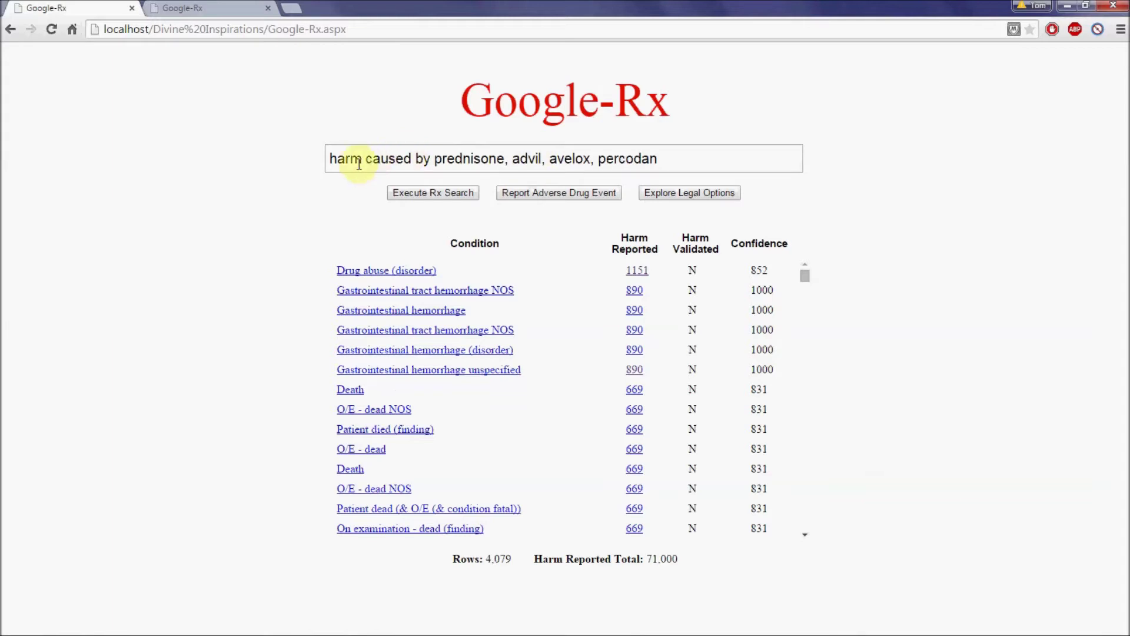
pyautogui.click(330, 157)
pyautogui.moveTo(330, 156); pyautogui.dragTo(430, 158)
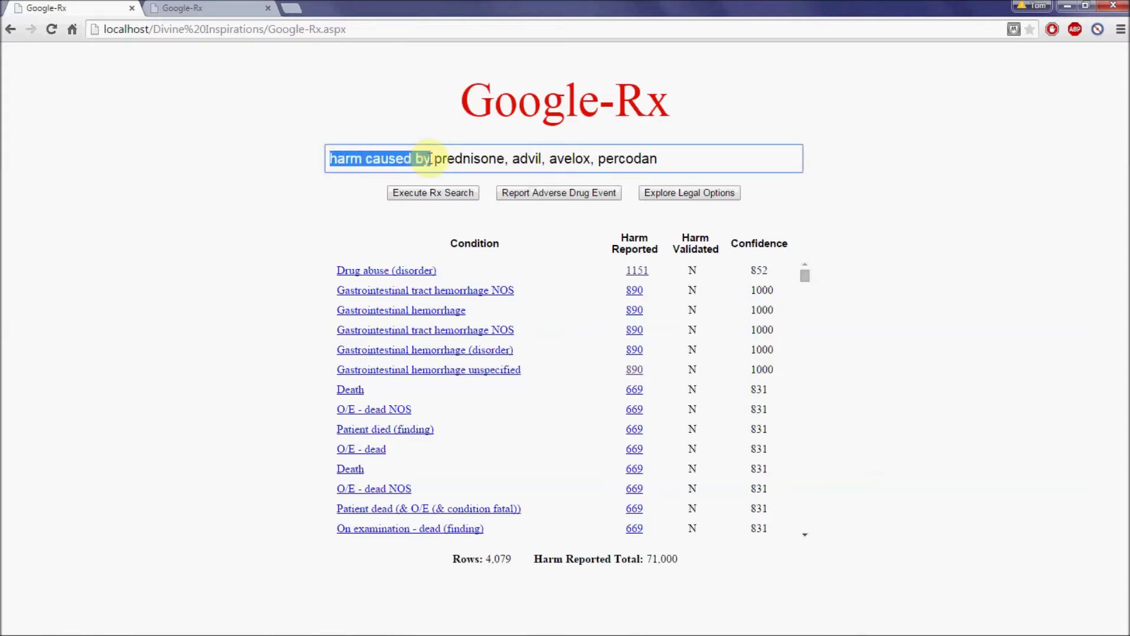
pyautogui.write('drug interactions ass')
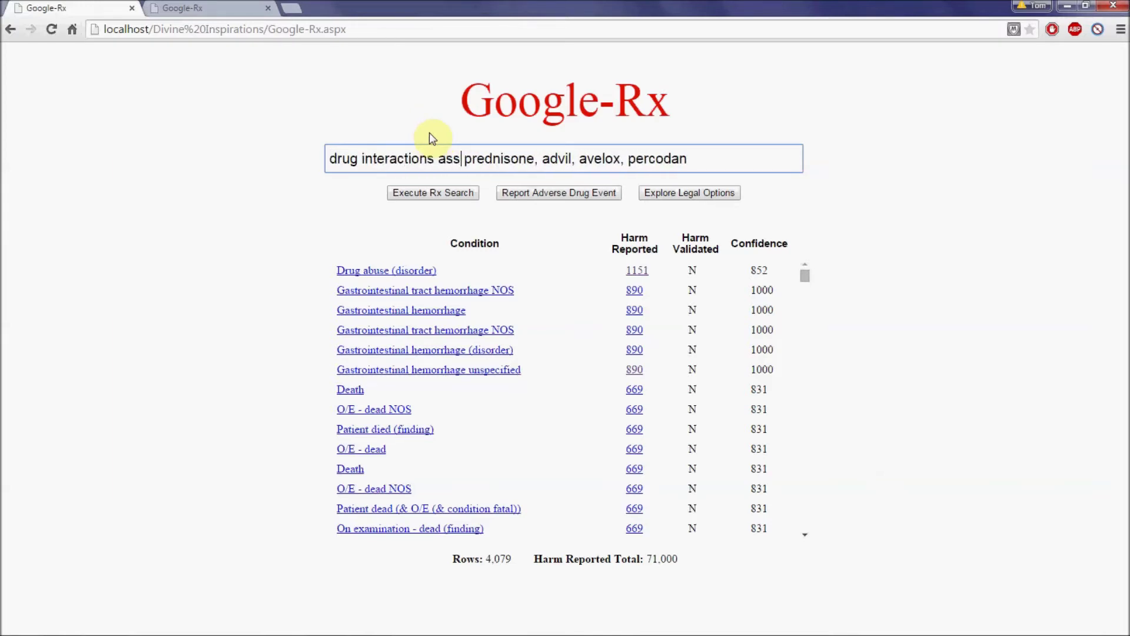
pyautogui.write('ociated with')
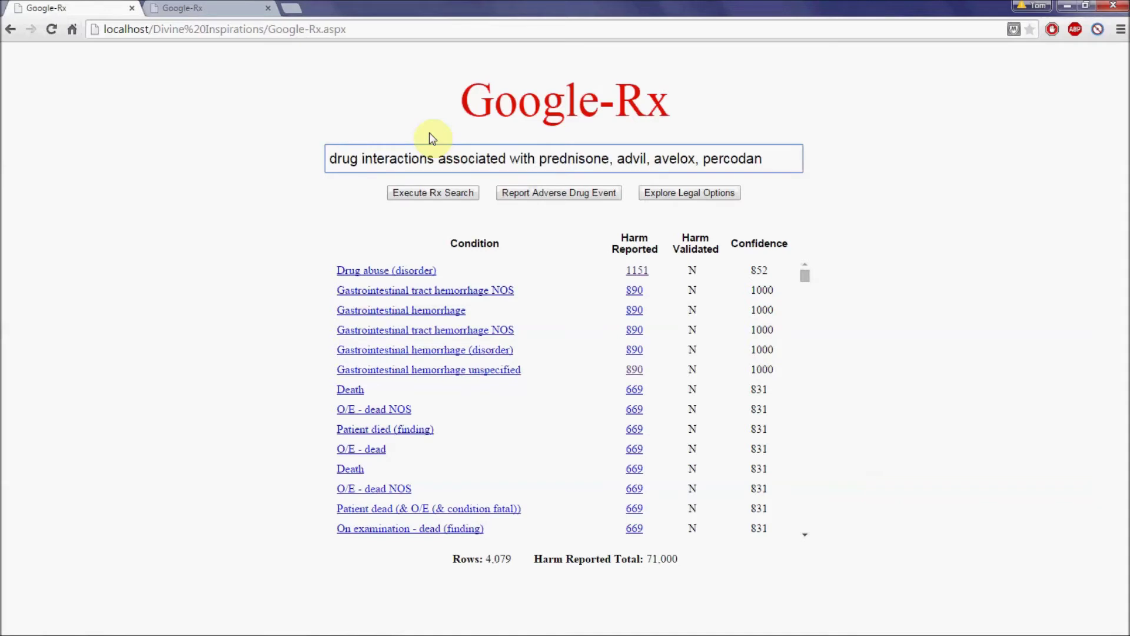
pyautogui.click(435, 192)
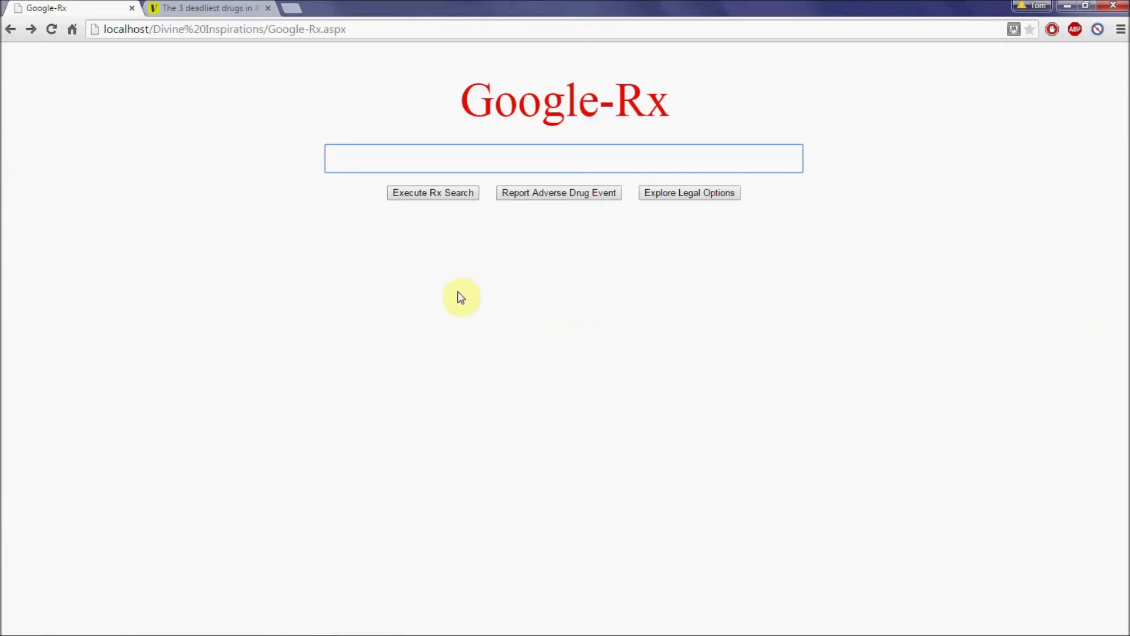
# Examine the Vox article's chart of deaths by drug, including opioid painkillers, and return to the search page.
pyautogui.click(221, 7)
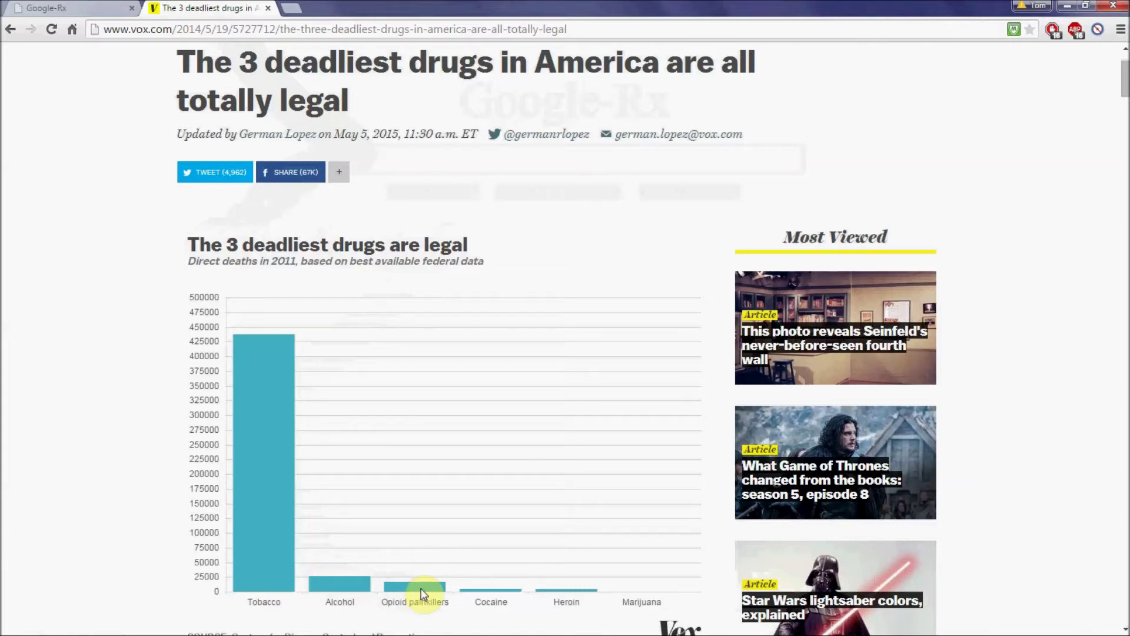
pyautogui.click(67, 10)
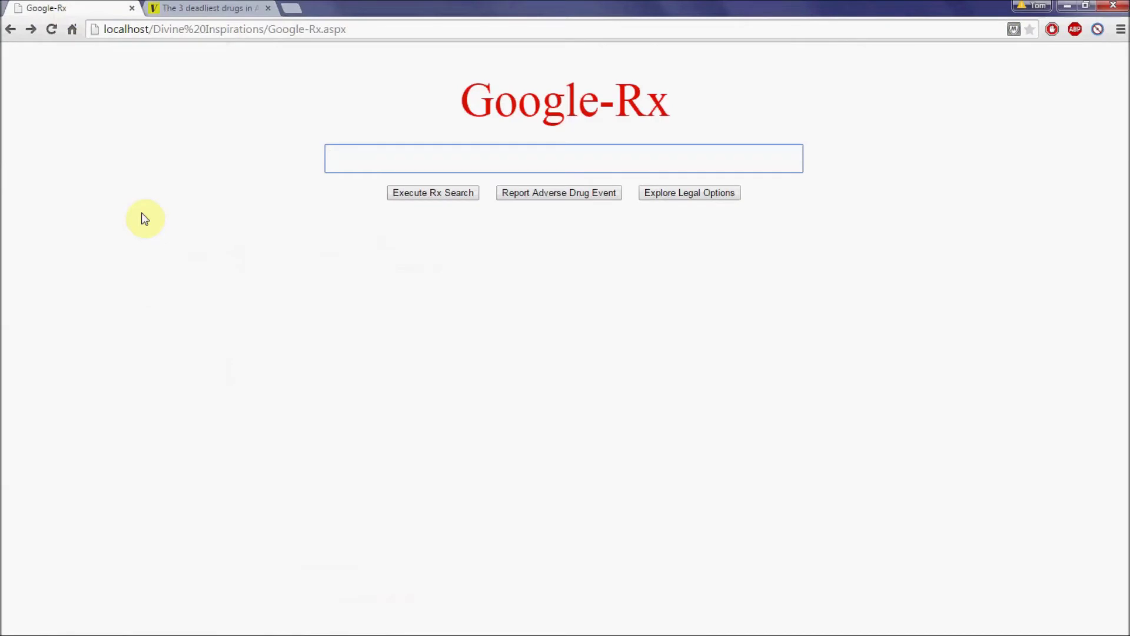
# Search for "harm caused by opiate drugs" and sort the conditions by reported harm, highest first.
pyautogui.write('harm caused by opiate drugs')
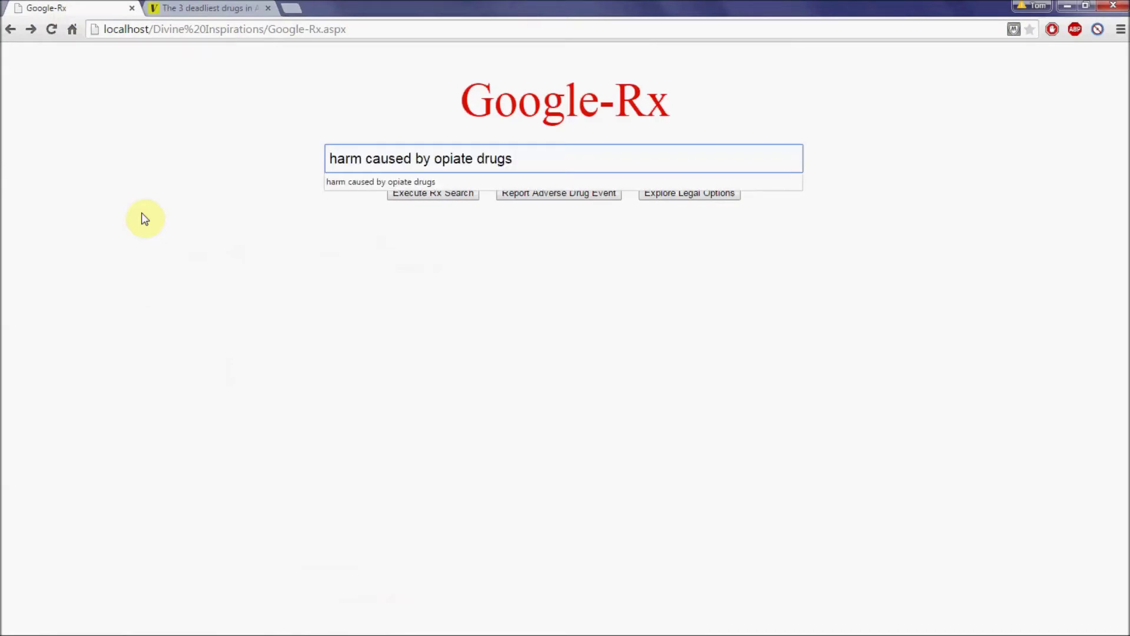
pyautogui.press('Return')
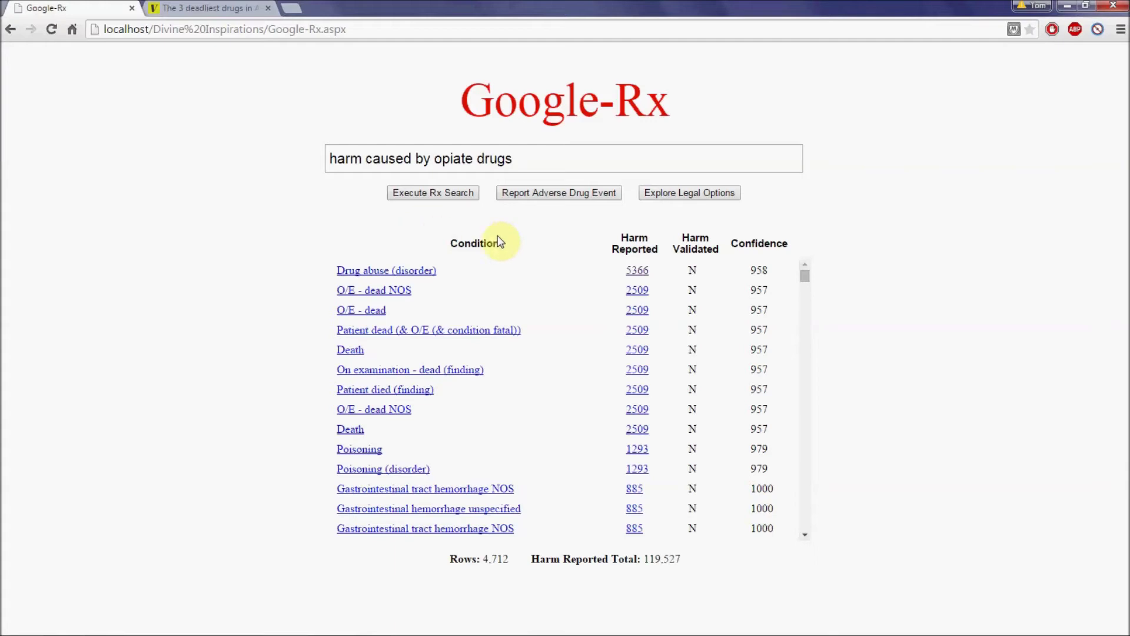
pyautogui.click(632, 249)
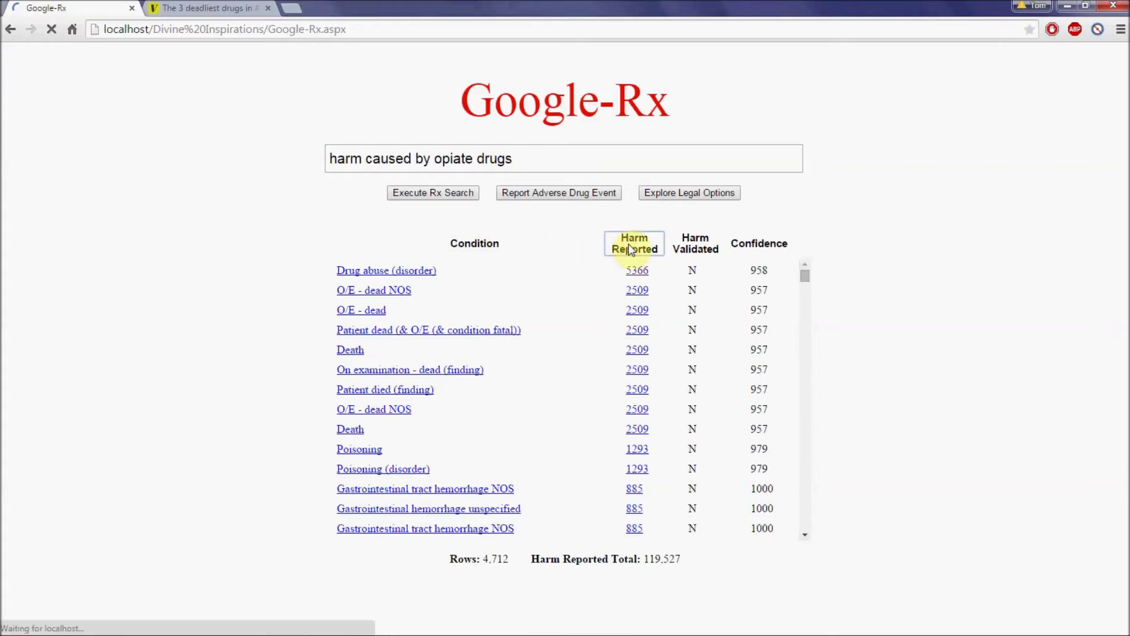
pyautogui.click(632, 249)
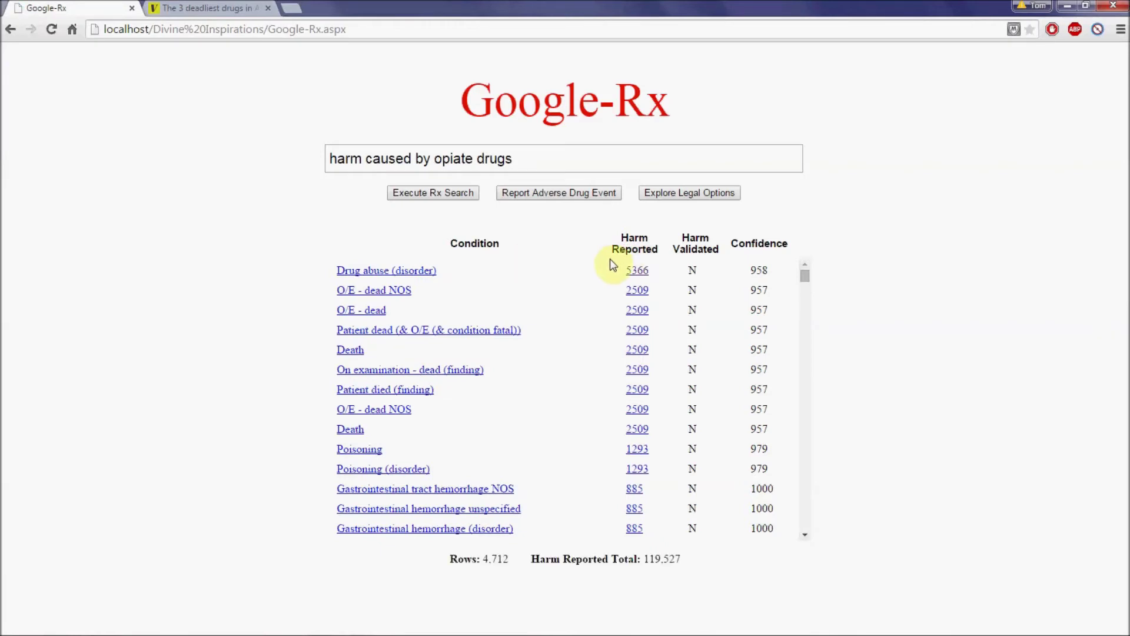
# Open the FAERS reports behind Drug abuse (disorder) for opiate drugs and sort them by count.
pyautogui.click(644, 273)
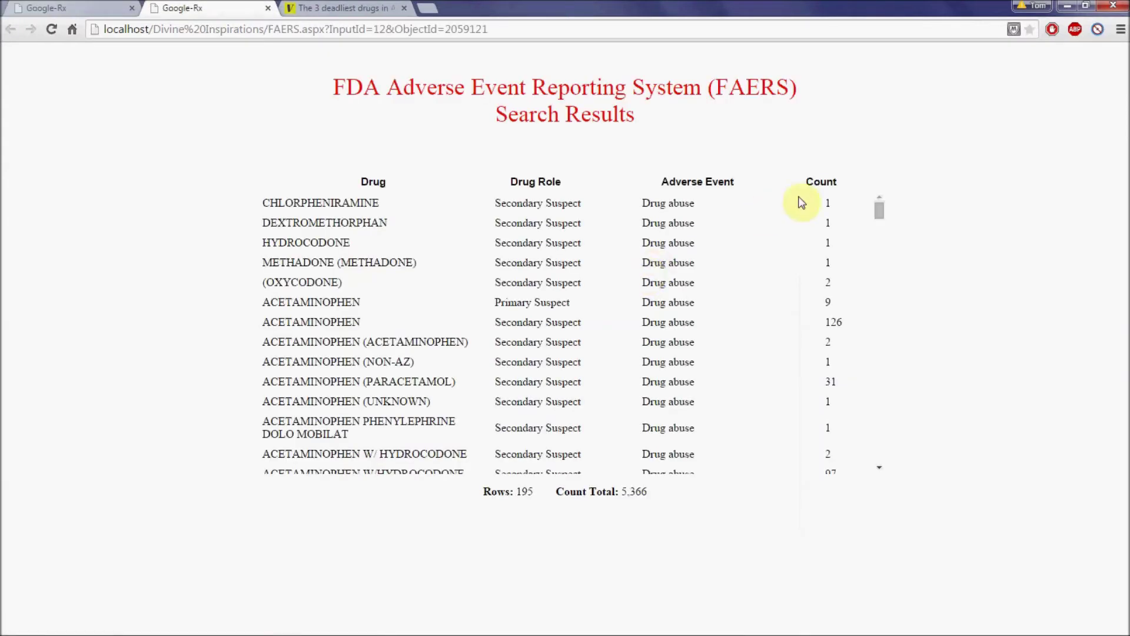
pyautogui.click(814, 182)
pyautogui.click(814, 181)
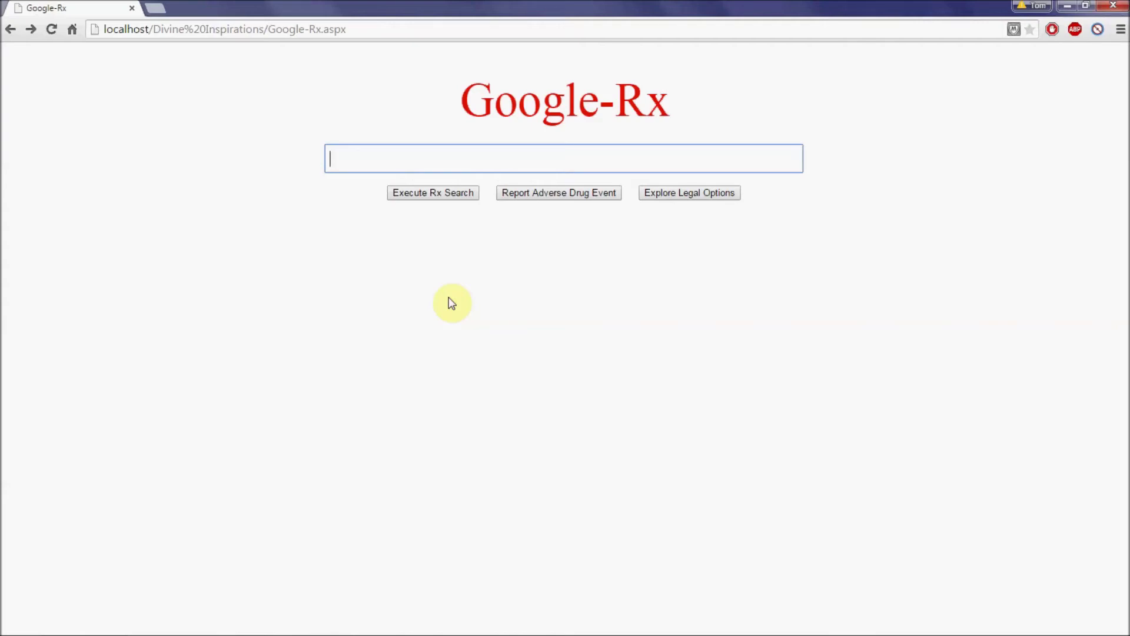
# Search for "2014 government cost associated with opiate drugs" and rerun it for the cost of "drugs treating harm caused by opiate drugs".
pyautogui.write('2014 government cost associated with opiate drugs')
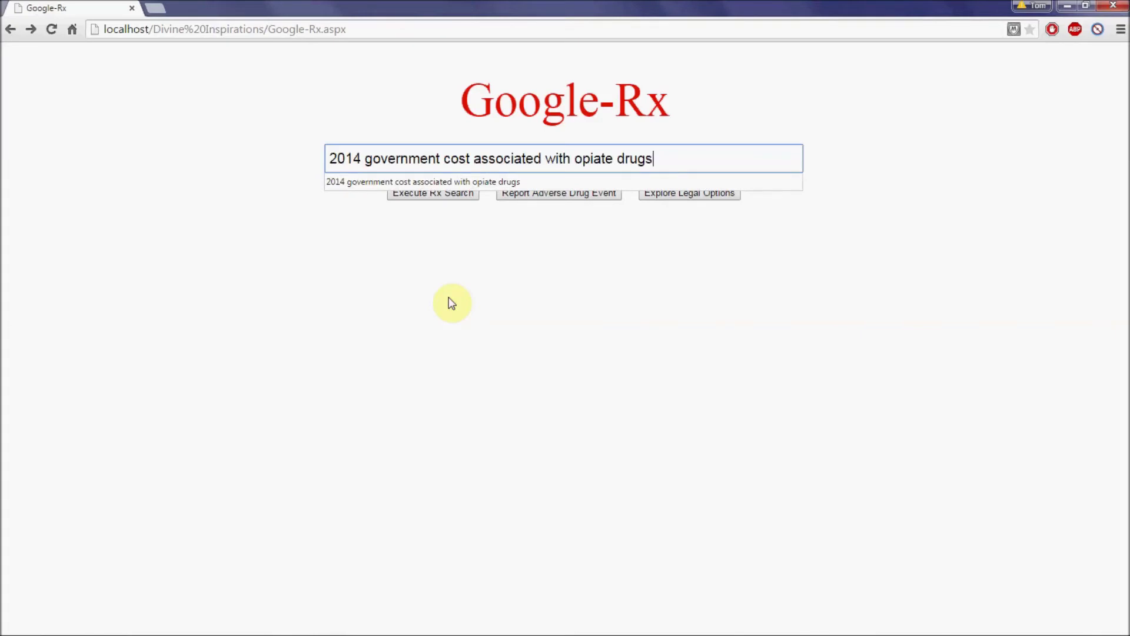
pyautogui.press('Return')
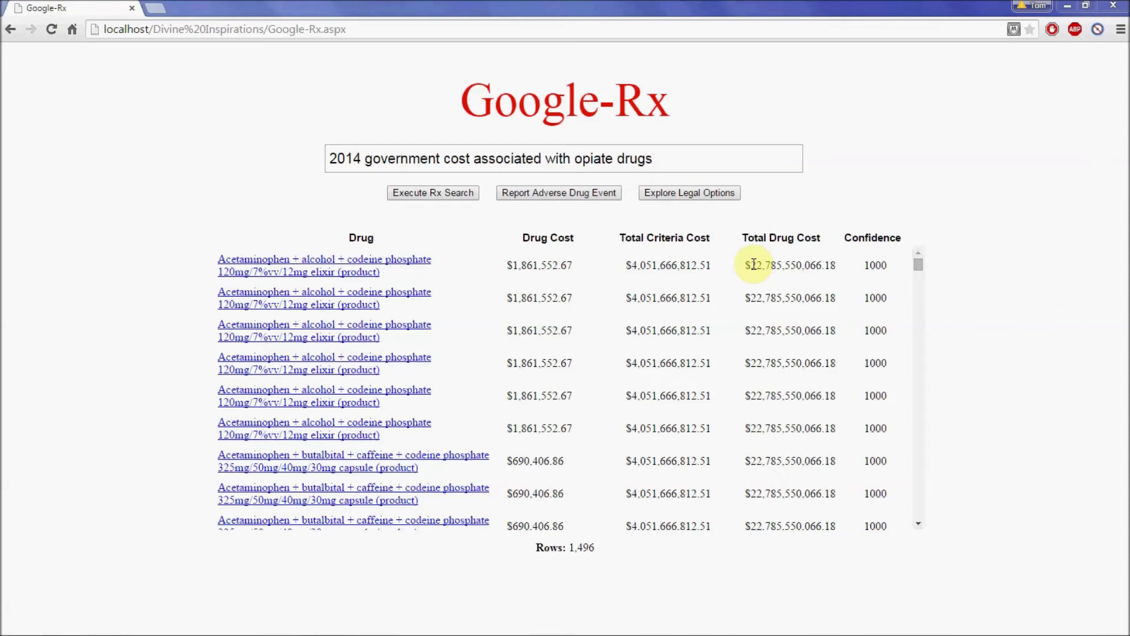
pyautogui.click(574, 159)
pyautogui.write('drugs treating harm caused by')
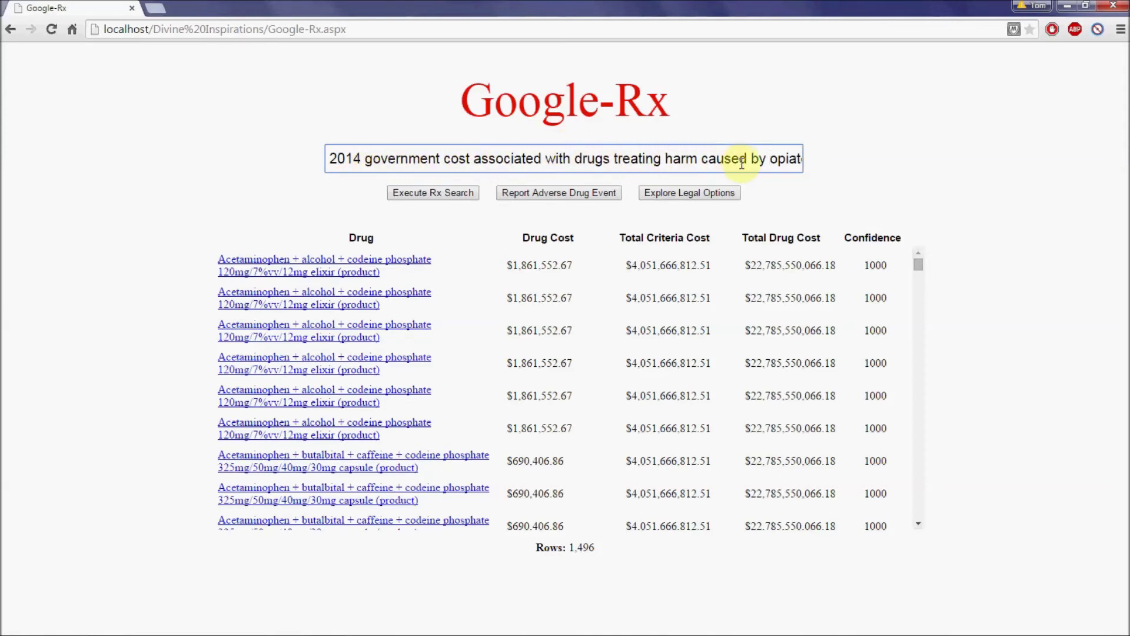
pyautogui.click(464, 193)
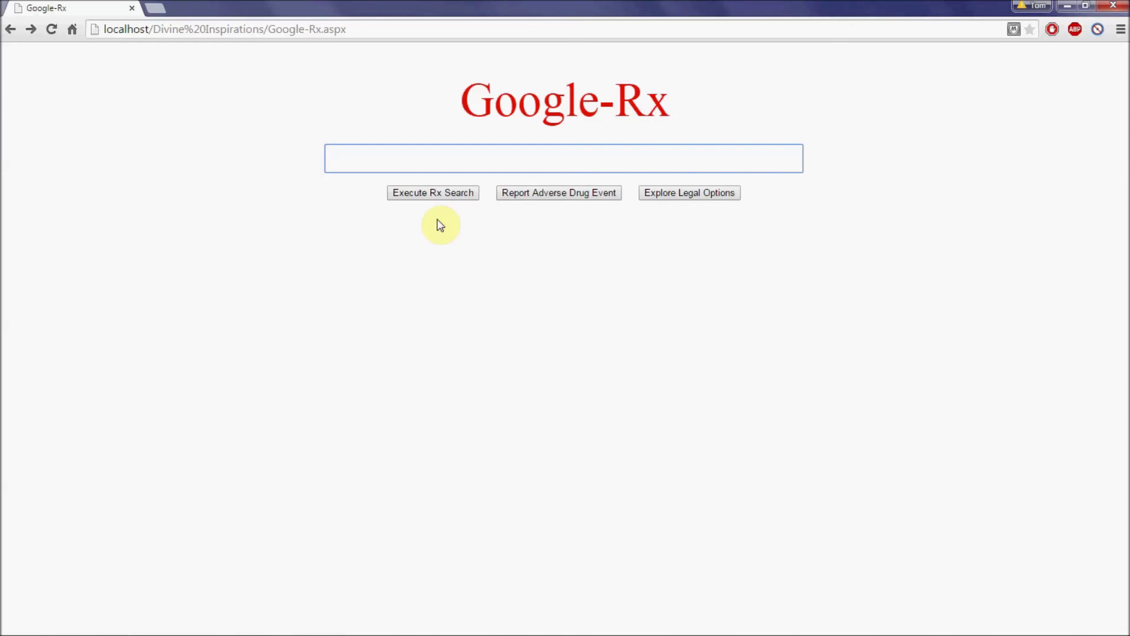
# Search for "Aurora hospitals in southern Wisconsin with patients taking opiate drugs".
pyautogui.write('Aurora hospitals in southern Wisconsin with patients taking opiate drugs')
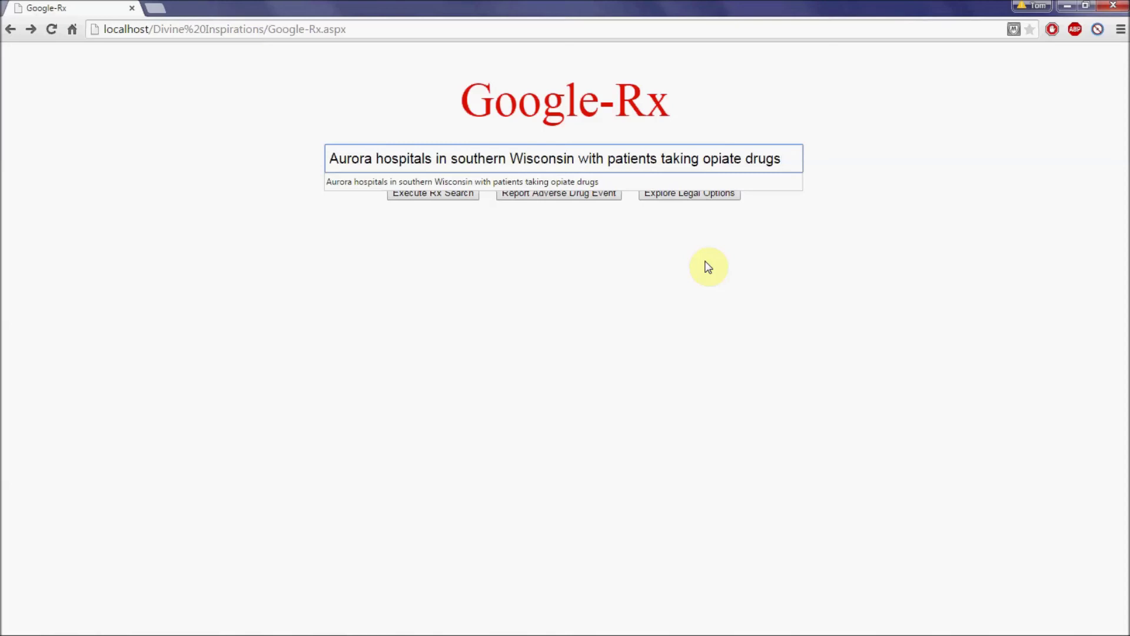
pyautogui.click(450, 195)
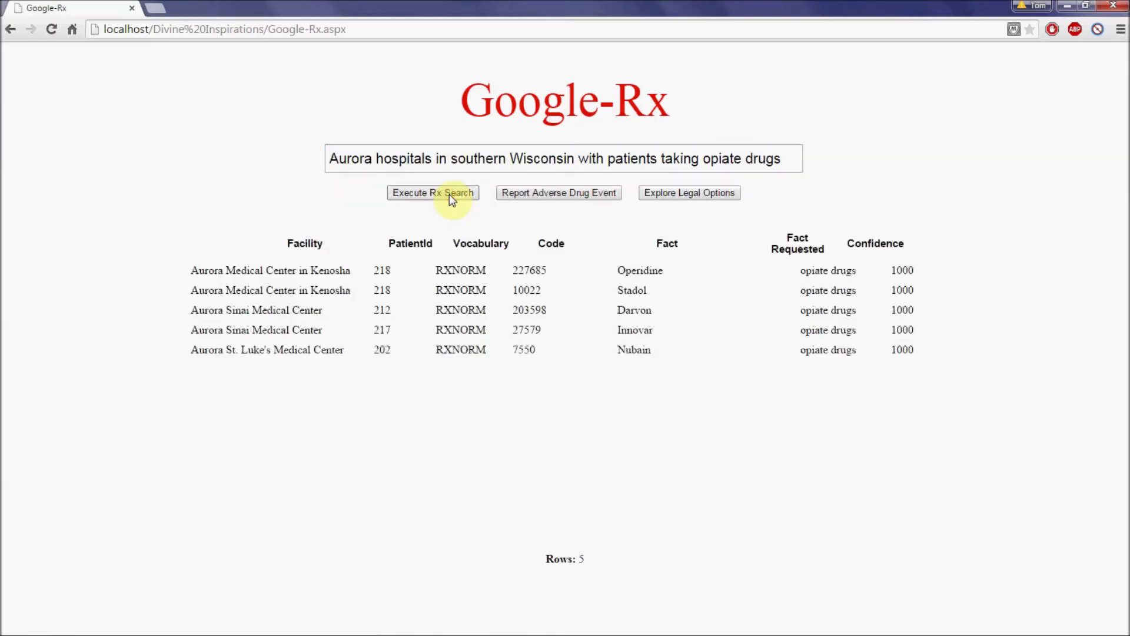